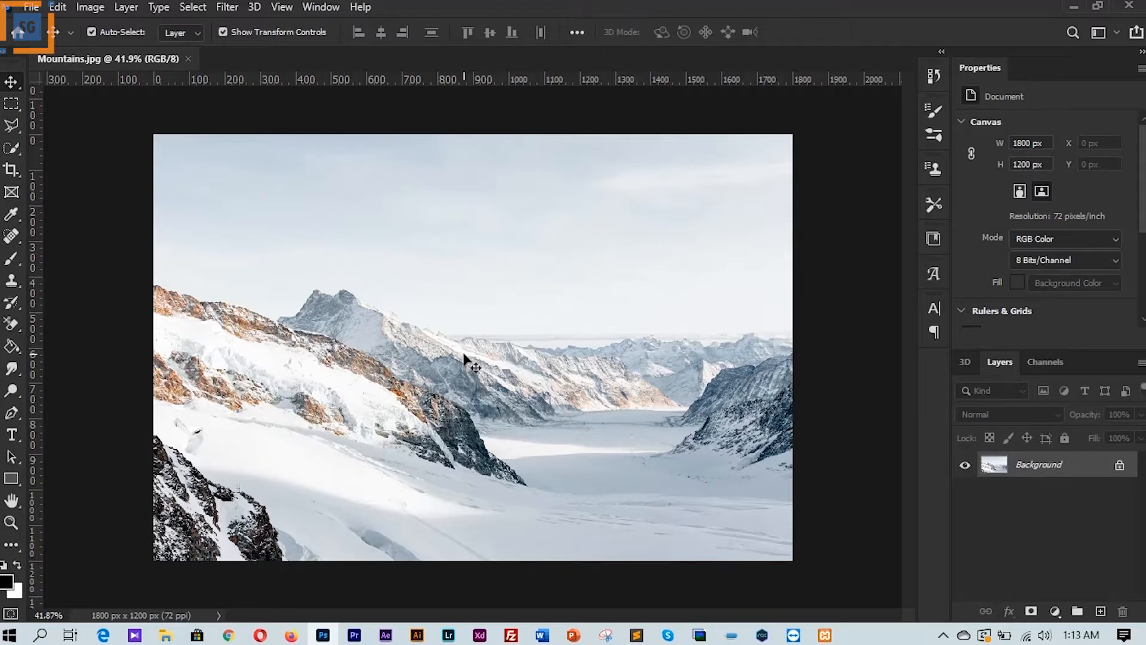
Check the document's dimensions and resolution information, and activate the Crop tool
left_click(146, 616)
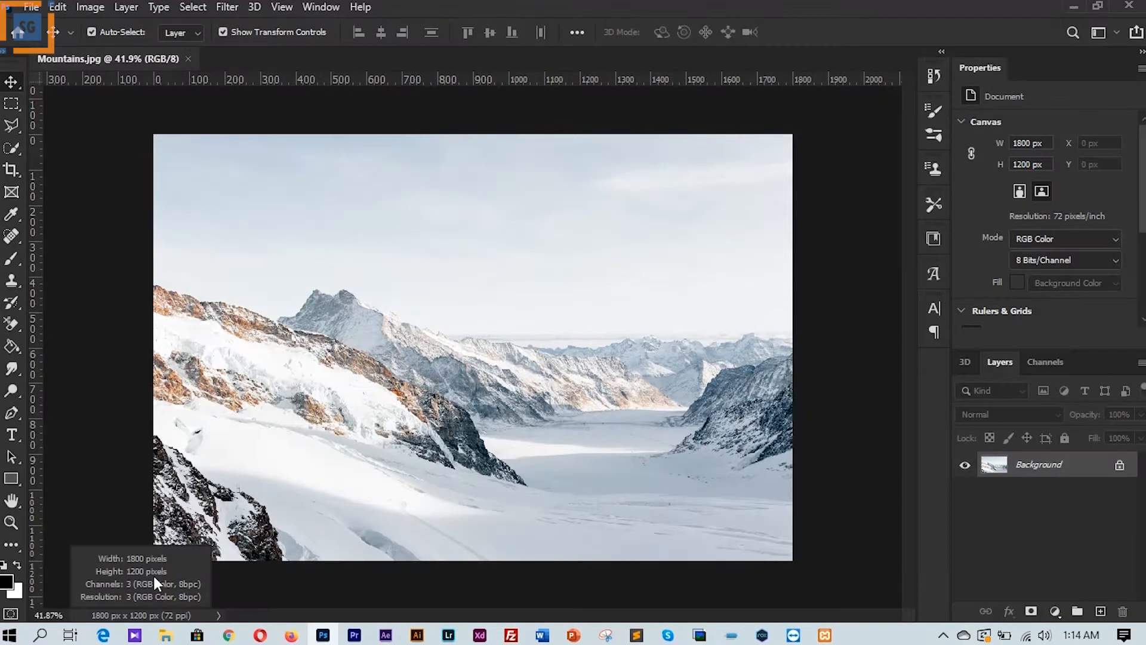
left_click(152, 575)
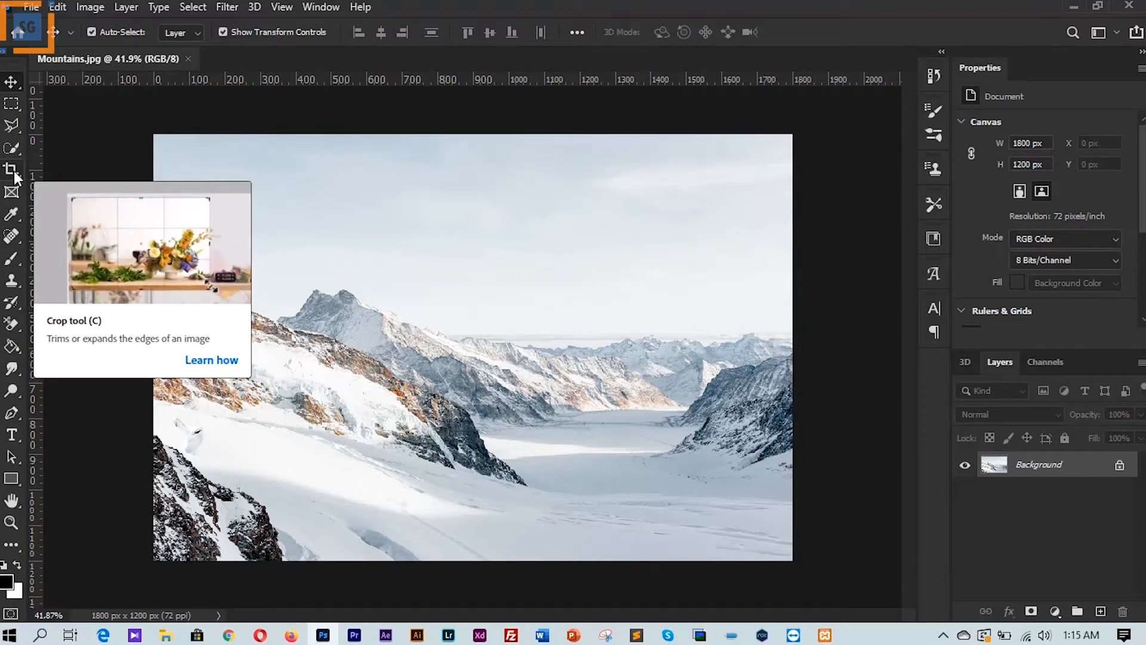
key("c")
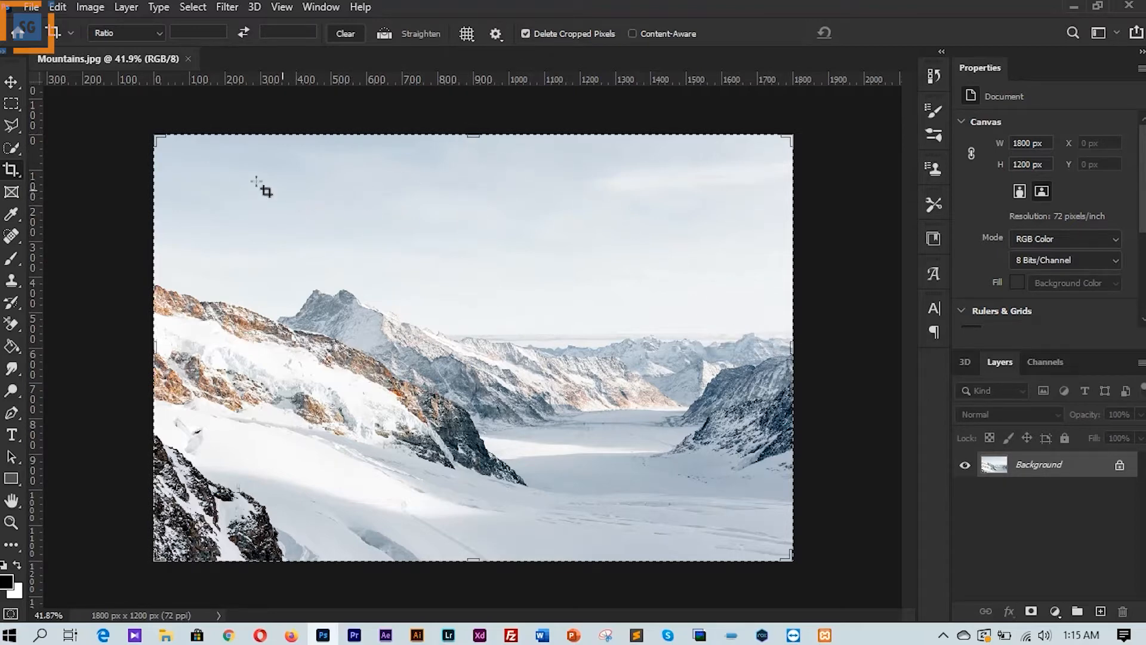
Try a crop frame around the mountain peak and central valley by pulling in opposite corners, and cancel it
left_click(158, 139)
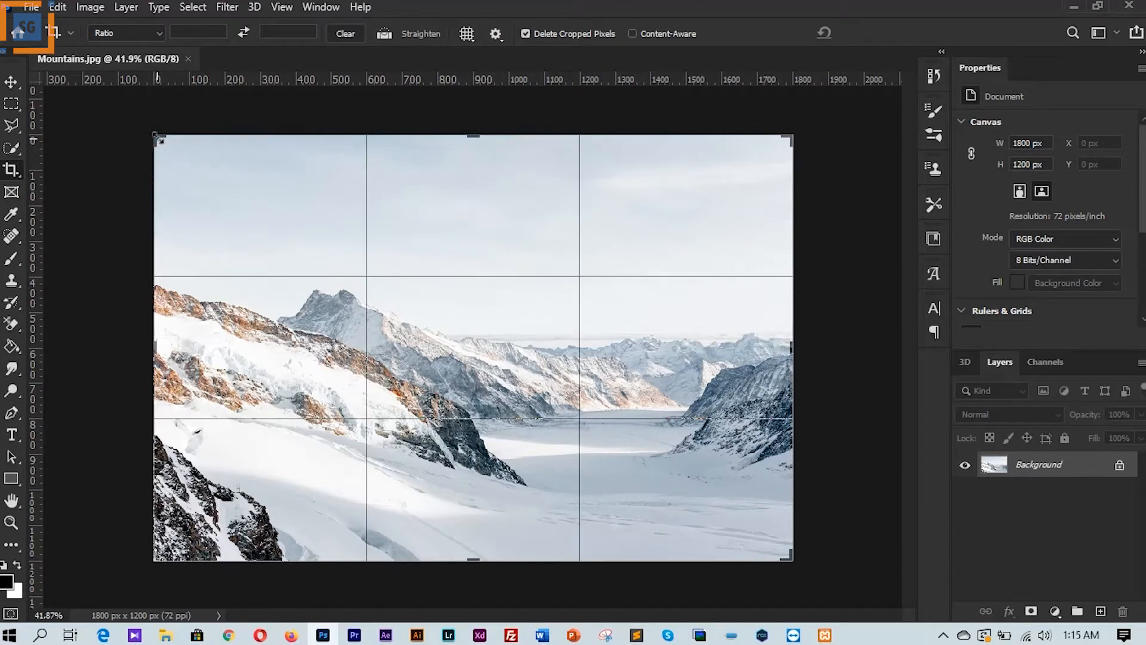
left_click_drag(158, 139, 245, 191)
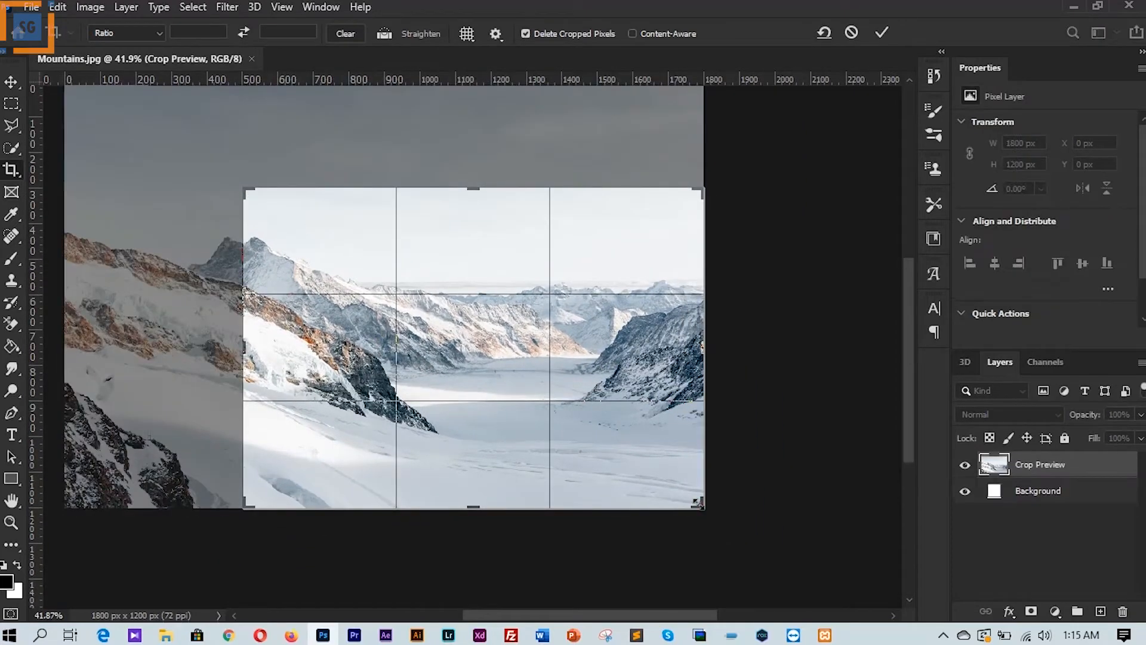
left_click_drag(697, 502, 625, 445)
mouse_move(478, 348)
left_mouse_down()
mouse_move(483, 333)
mouse_move(505, 357)
mouse_move(460, 351)
mouse_move(494, 327)
mouse_move(501, 350)
mouse_move(449, 344)
mouse_move(440, 363)
mouse_move(481, 366)
mouse_move(471, 353)
left_mouse_up()
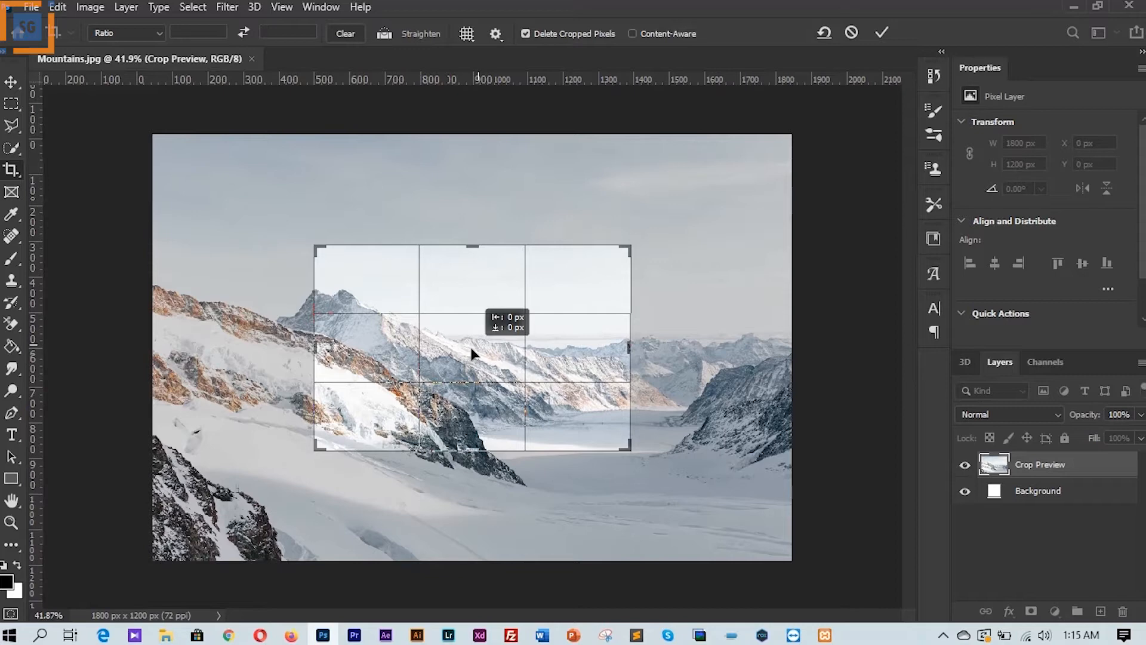
left_click_drag(470, 345, 470, 345)
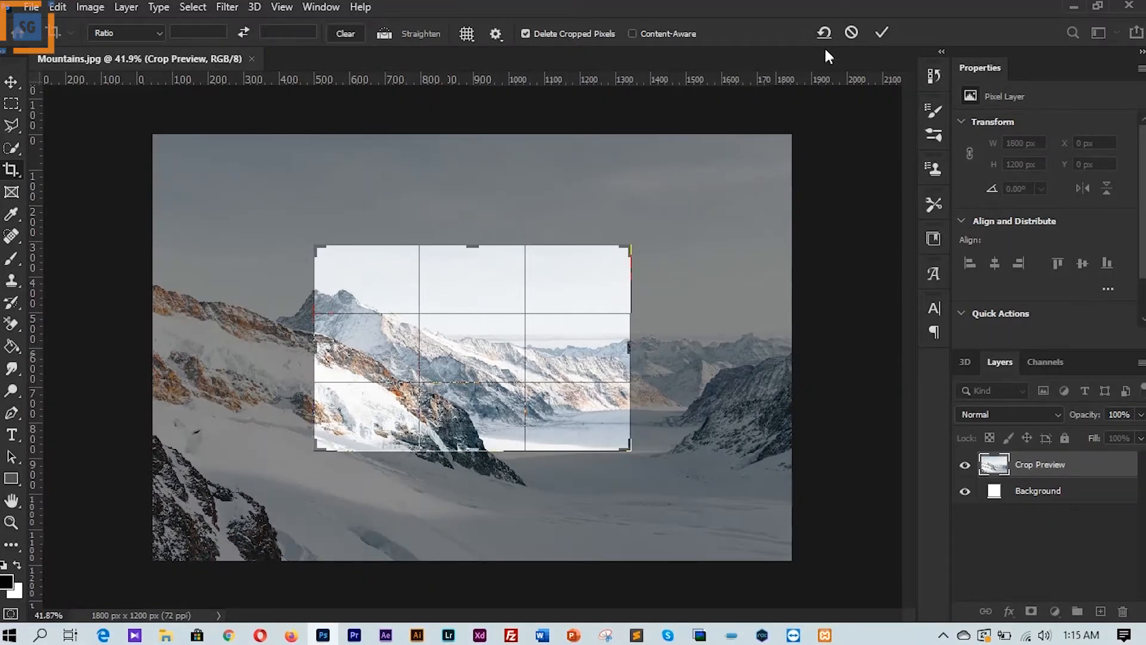
left_click(846, 35)
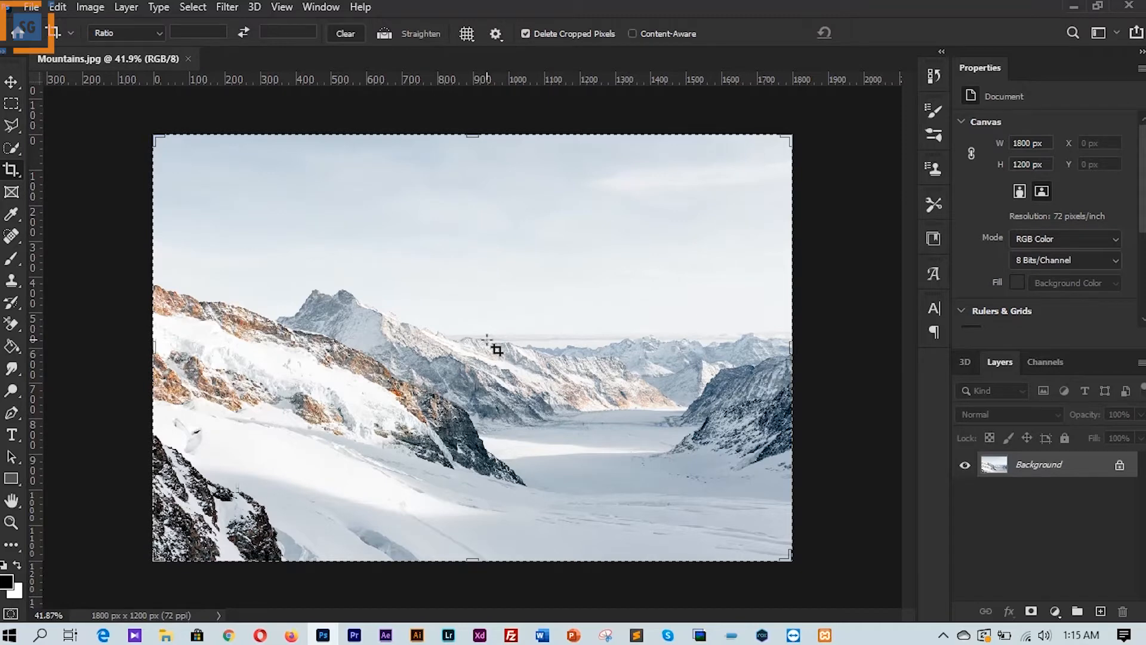
Try a freehand crop frame over the middle of the photo, adjust its side and upper edges, and reset it
mouse_move(291, 205)
left_mouse_down()
mouse_move(615, 388)
mouse_move(657, 462)
mouse_move(649, 484)
left_mouse_up()
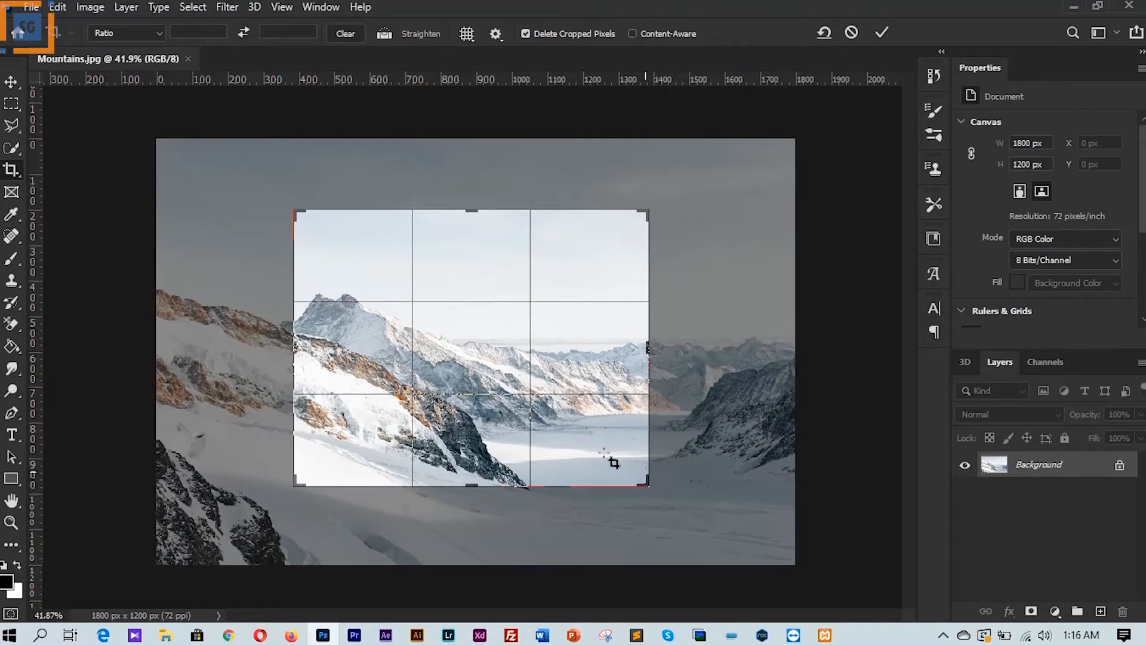
mouse_move(297, 346)
left_mouse_down()
mouse_move(344, 347)
mouse_move(302, 346)
left_mouse_up()
mouse_move(468, 214)
left_mouse_down()
mouse_move(476, 253)
mouse_move(475, 203)
left_mouse_up()
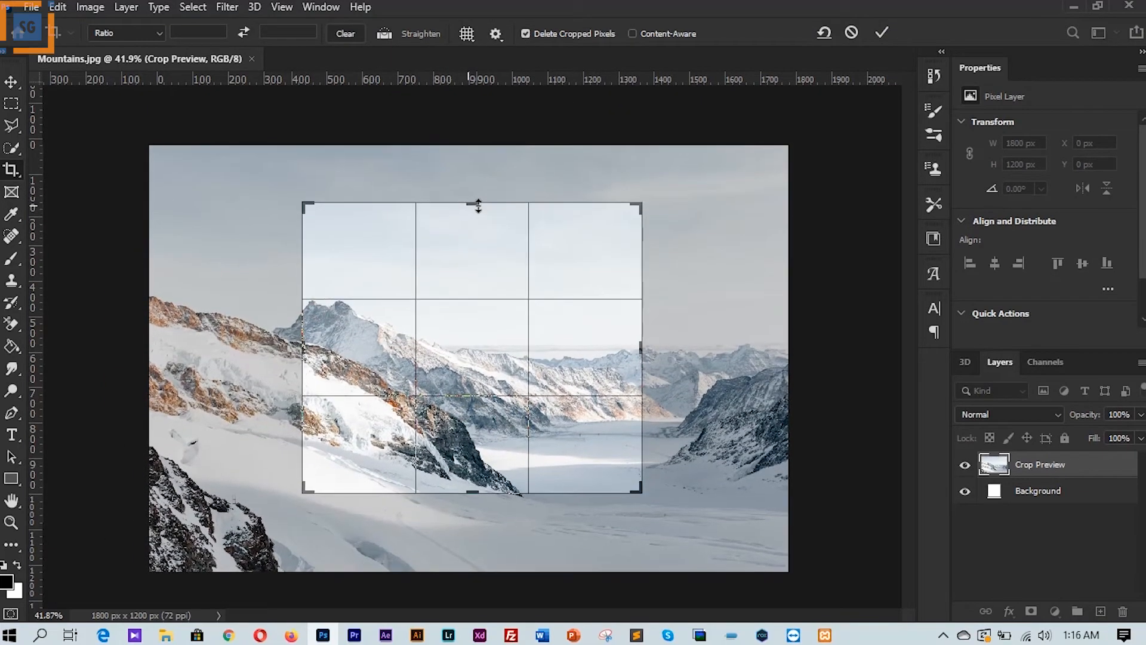
left_click(823, 31)
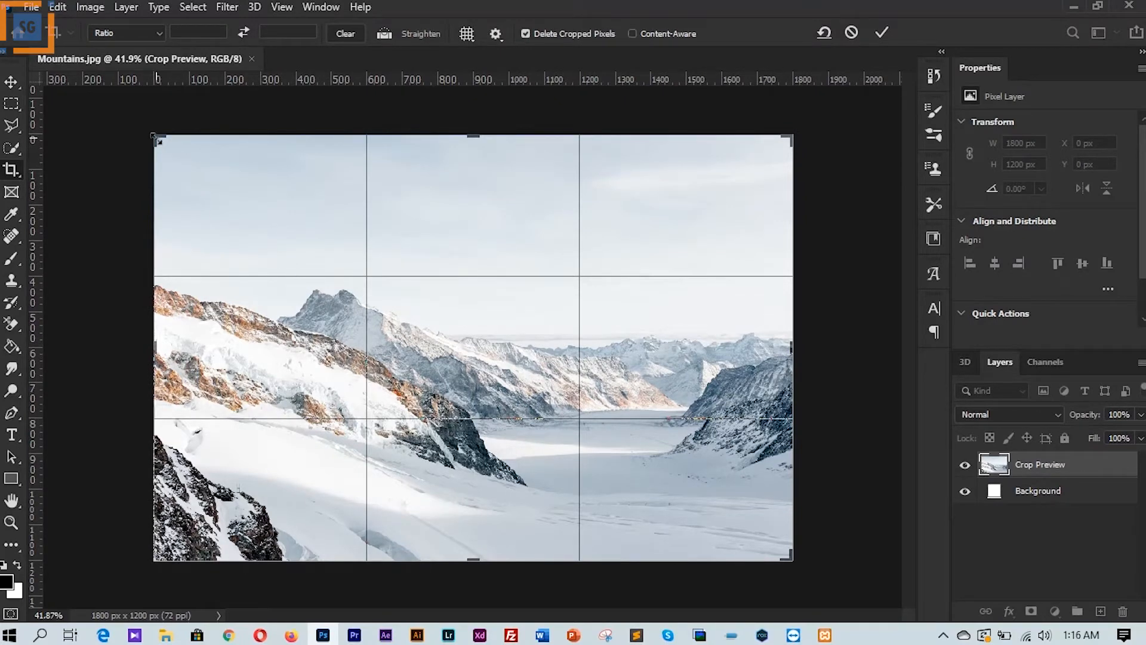
Try shrinking the crop frame from its upper-left and lower-right corners, and reset the crop box
left_click_drag(154, 137, 213, 175)
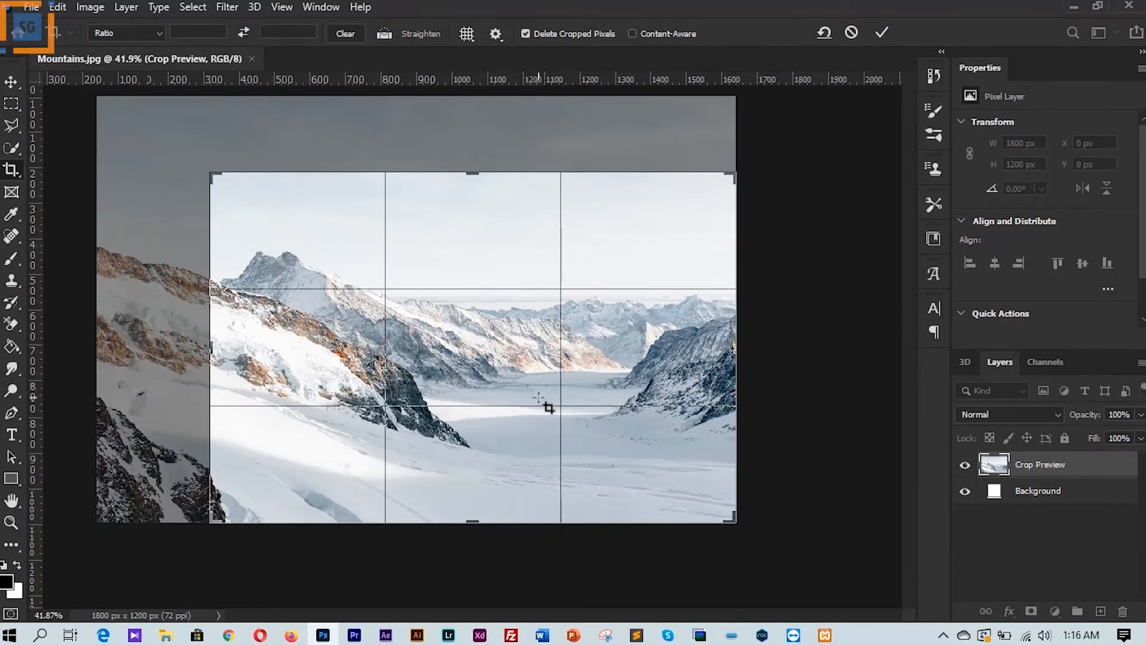
left_click_drag(733, 520, 676, 475)
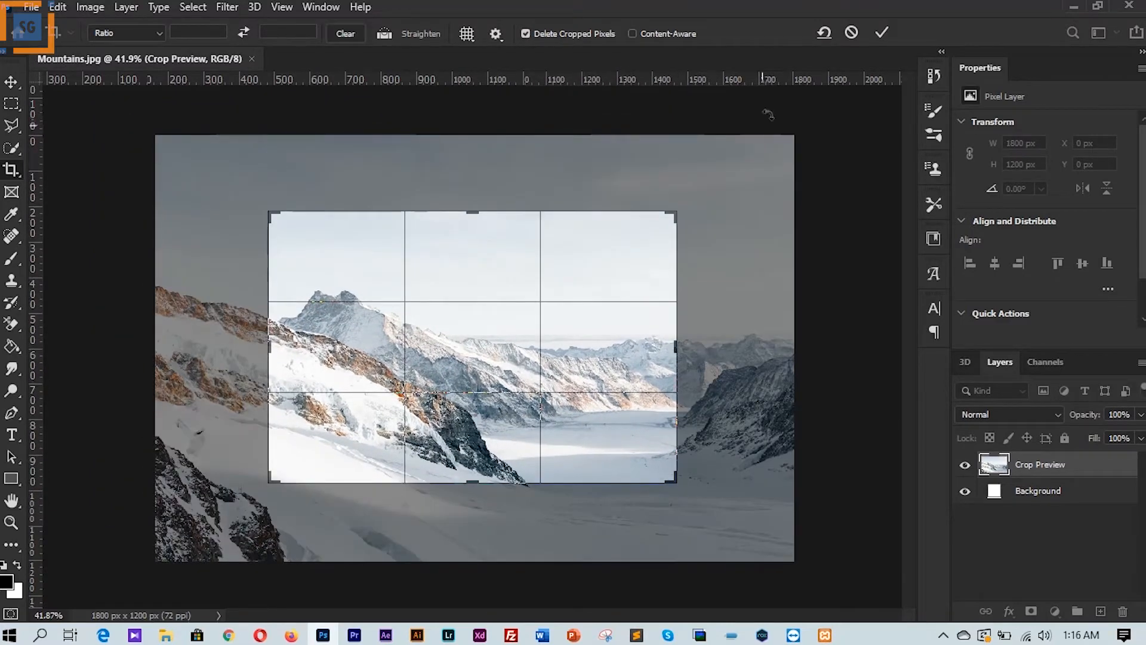
left_click(820, 36)
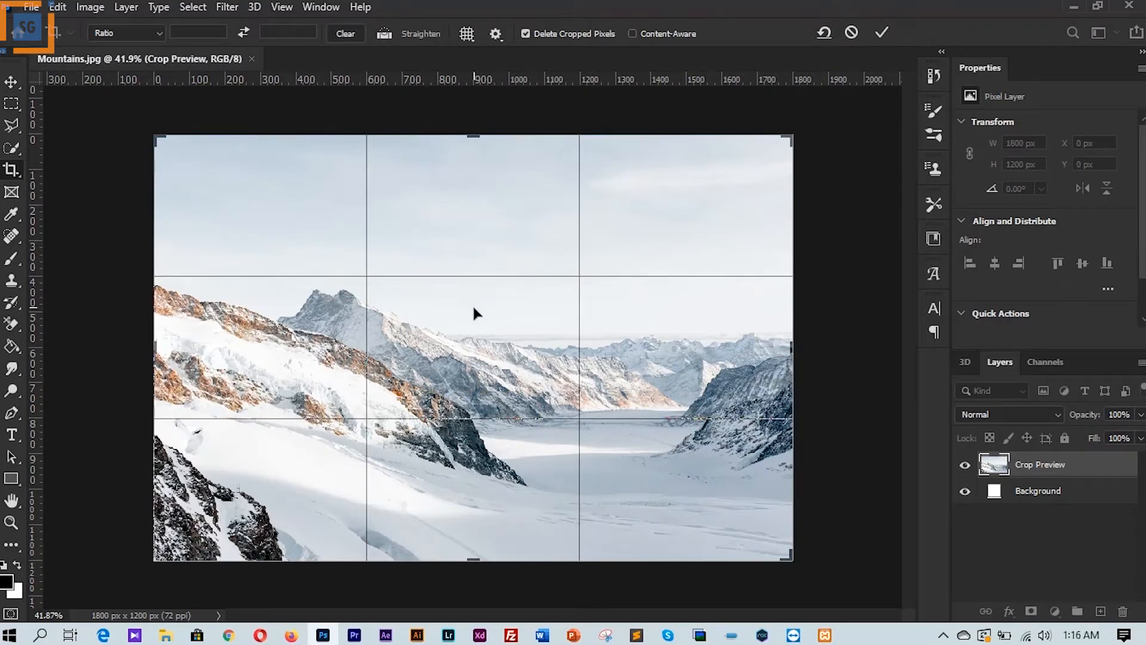
Try narrowing the crop frame symmetrically about its centre in width and height, and cancel the crop
key("alt")
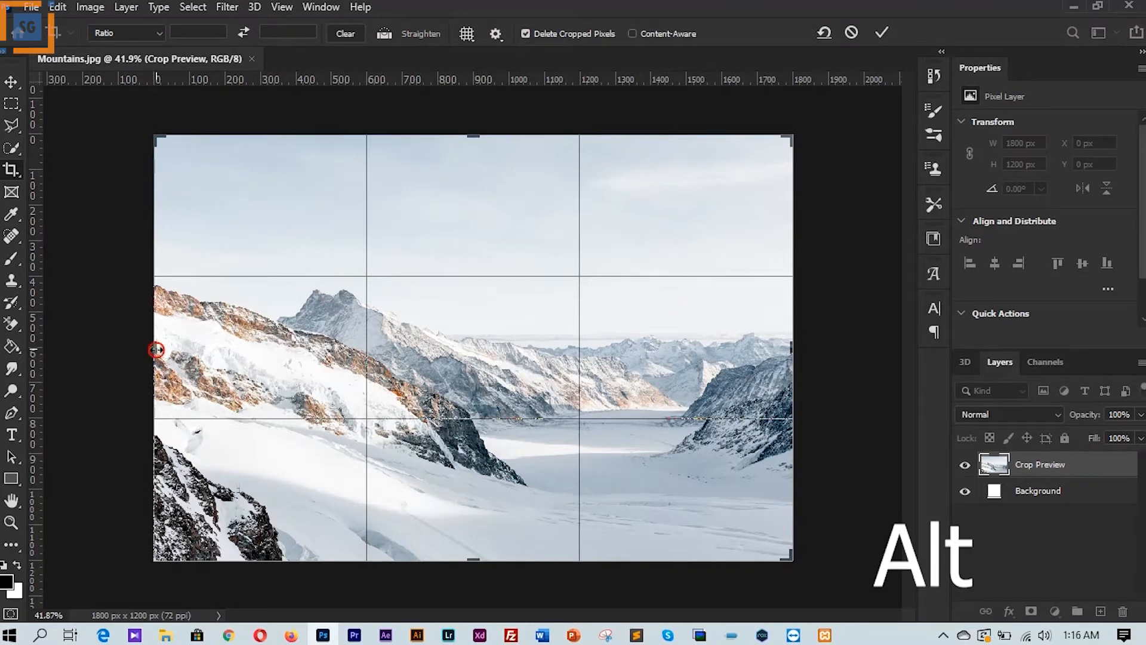
left_click_drag(158, 349, 308, 350)
left_click_drag(468, 136, 476, 225)
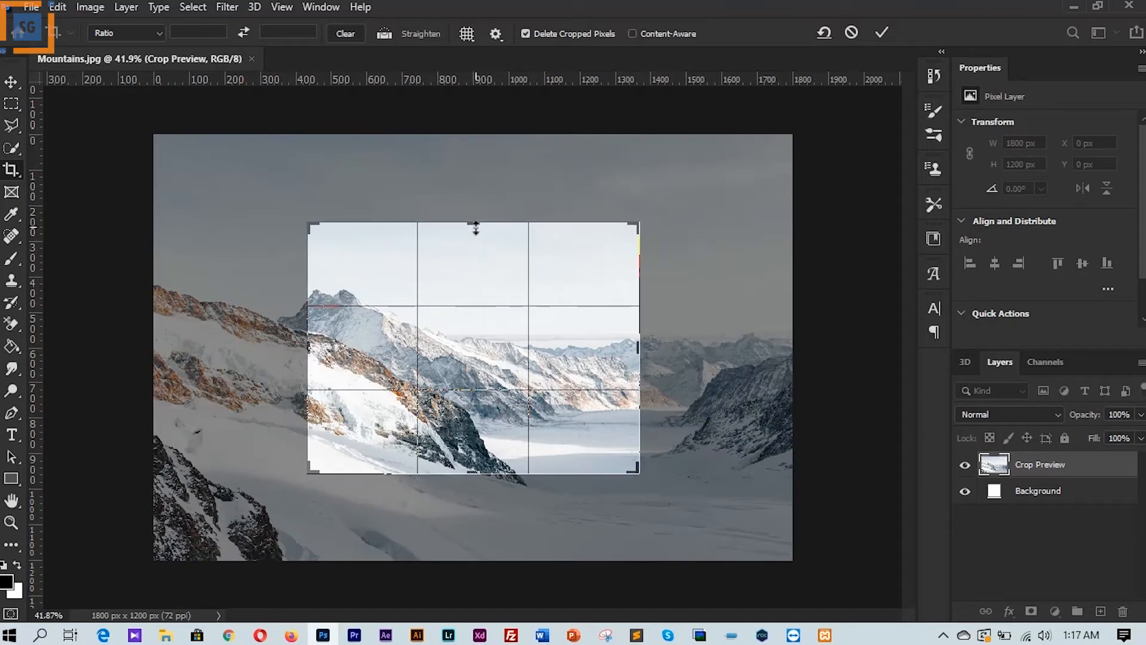
left_click(848, 32)
left_click(848, 33)
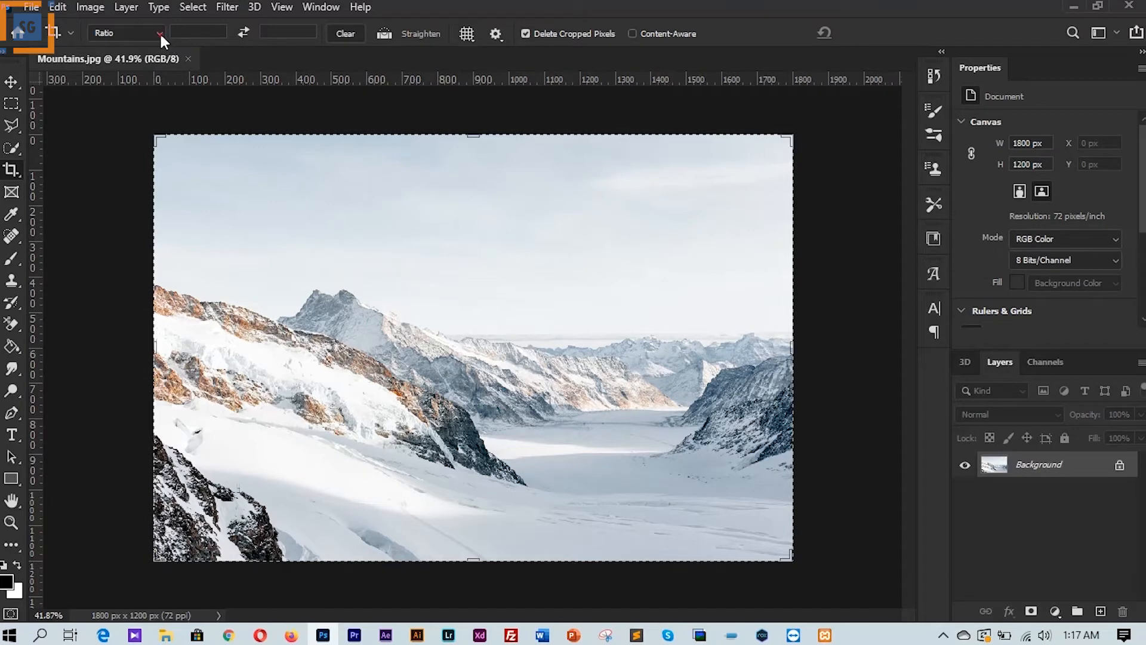
Switch the crop constraint from Ratio to W x H x Resolution
left_click(160, 34)
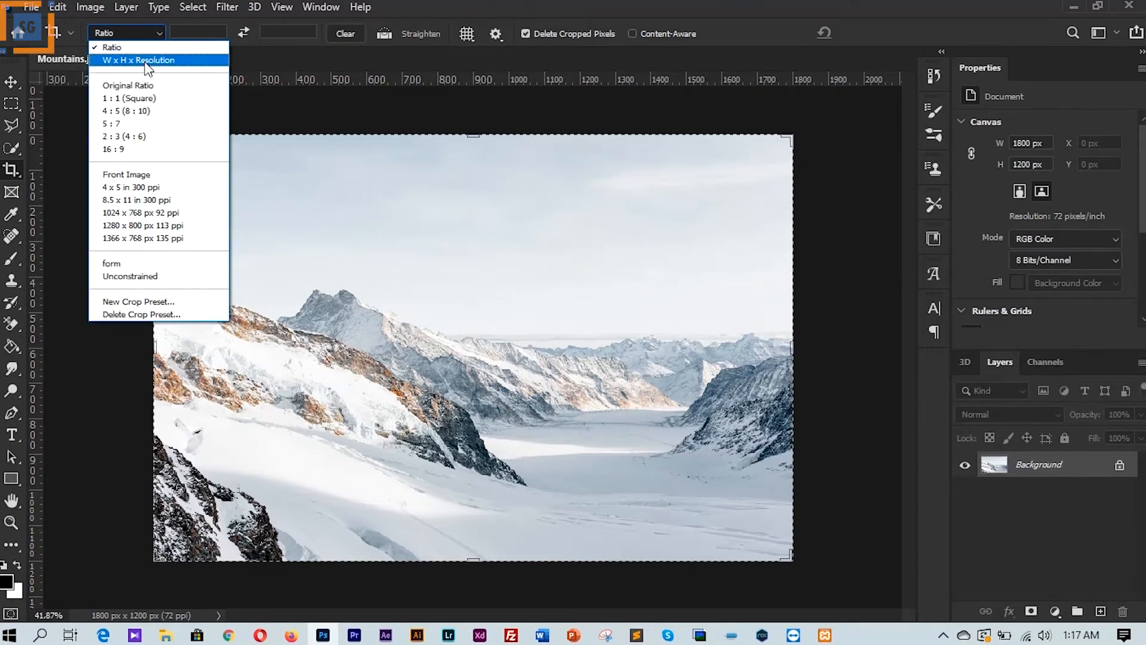
left_click(146, 61)
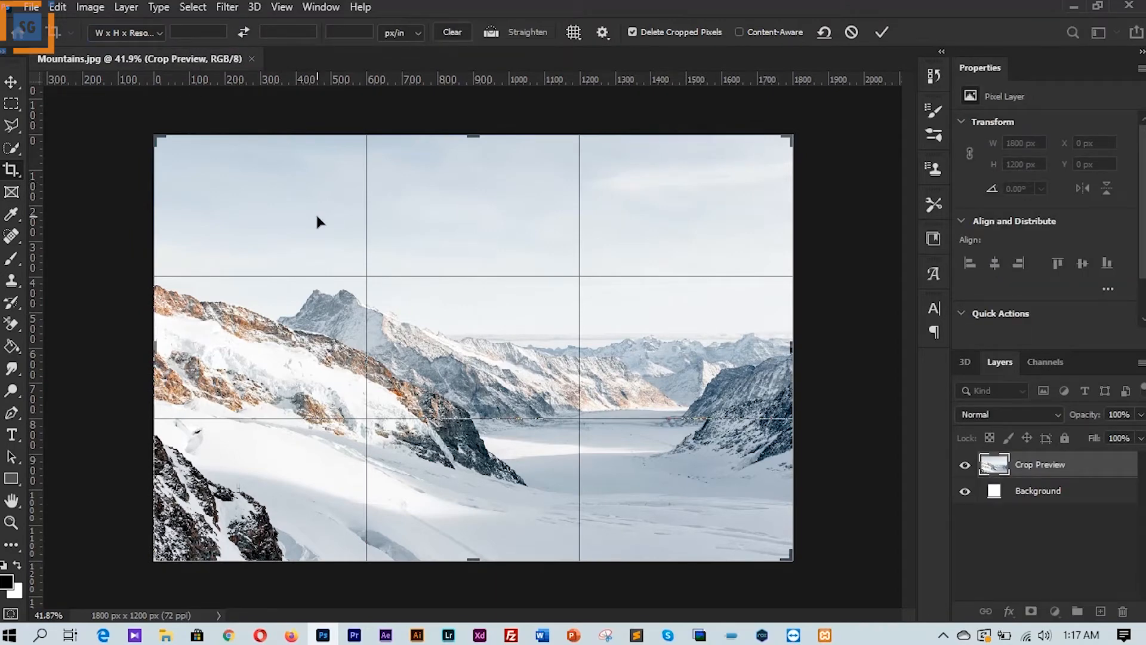
left_click(199, 32)
left_click(268, 32)
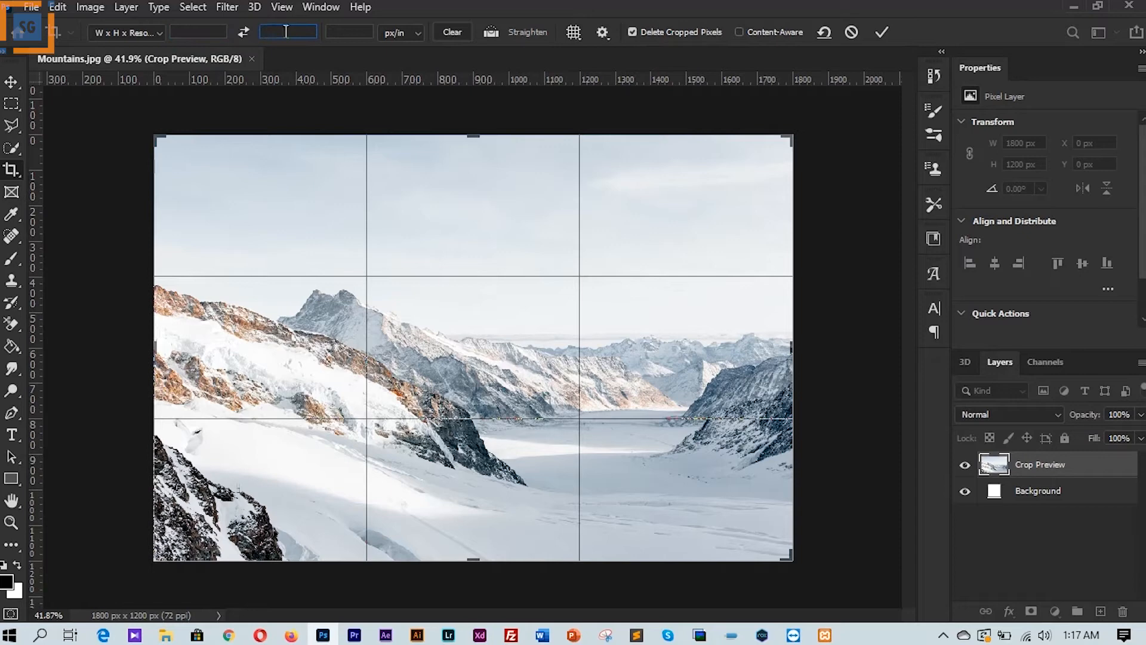
left_click(338, 32)
Crop the image to 900 px wide by 600 px high at a resolution of 300 px/in
left_click(189, 33)
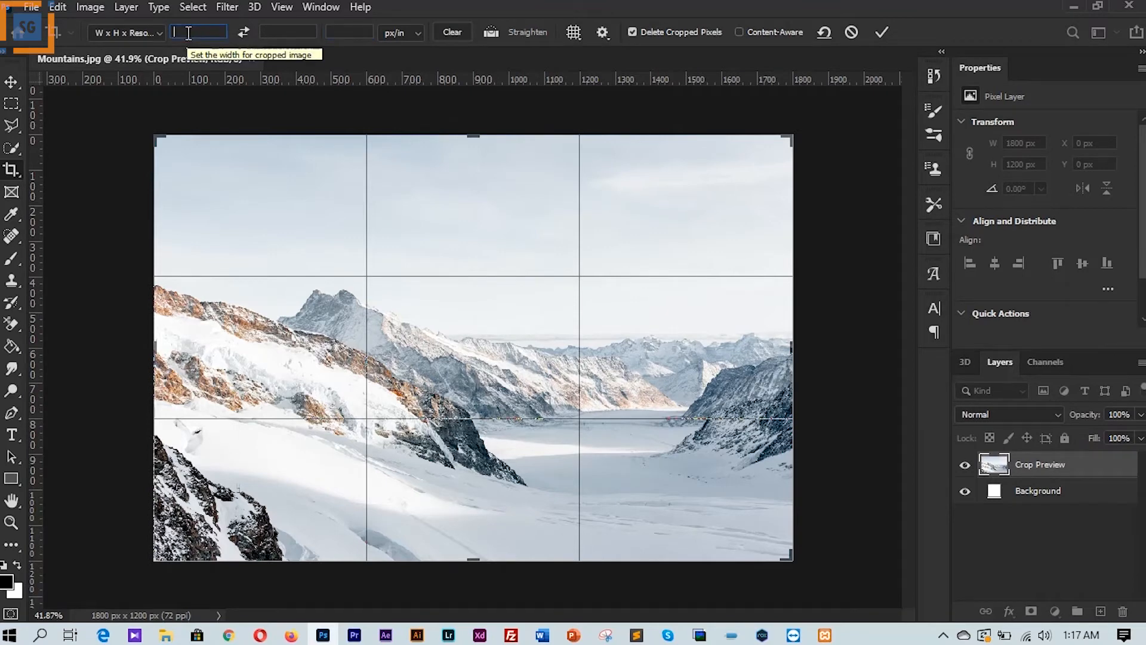
type("900")
left_click(274, 27)
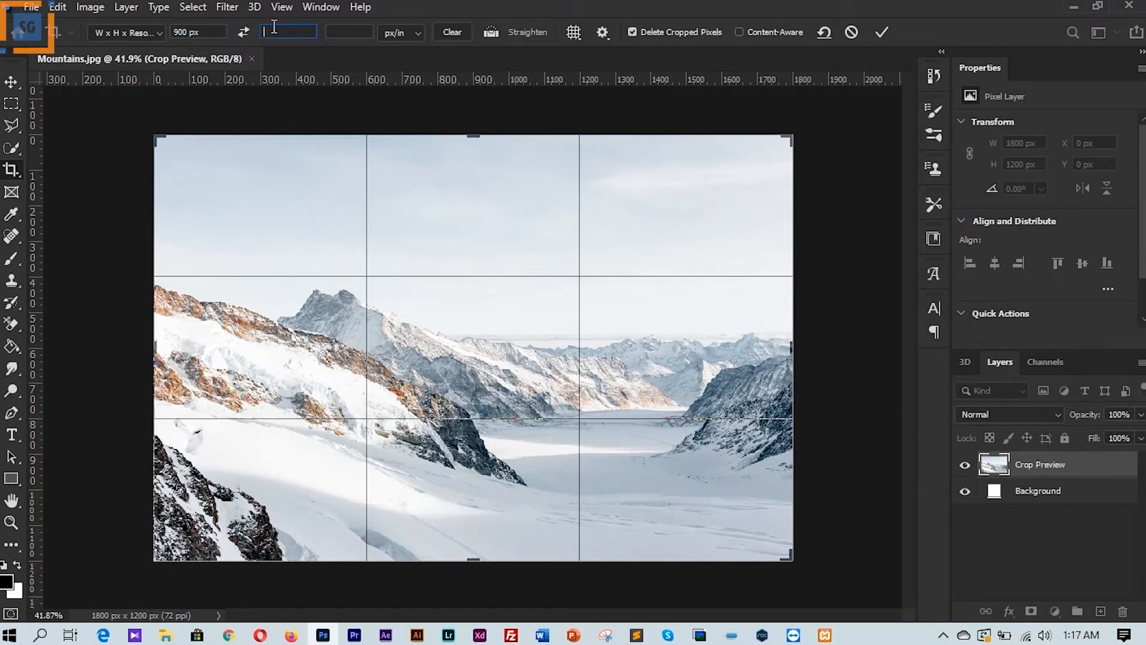
type("6")
type("00")
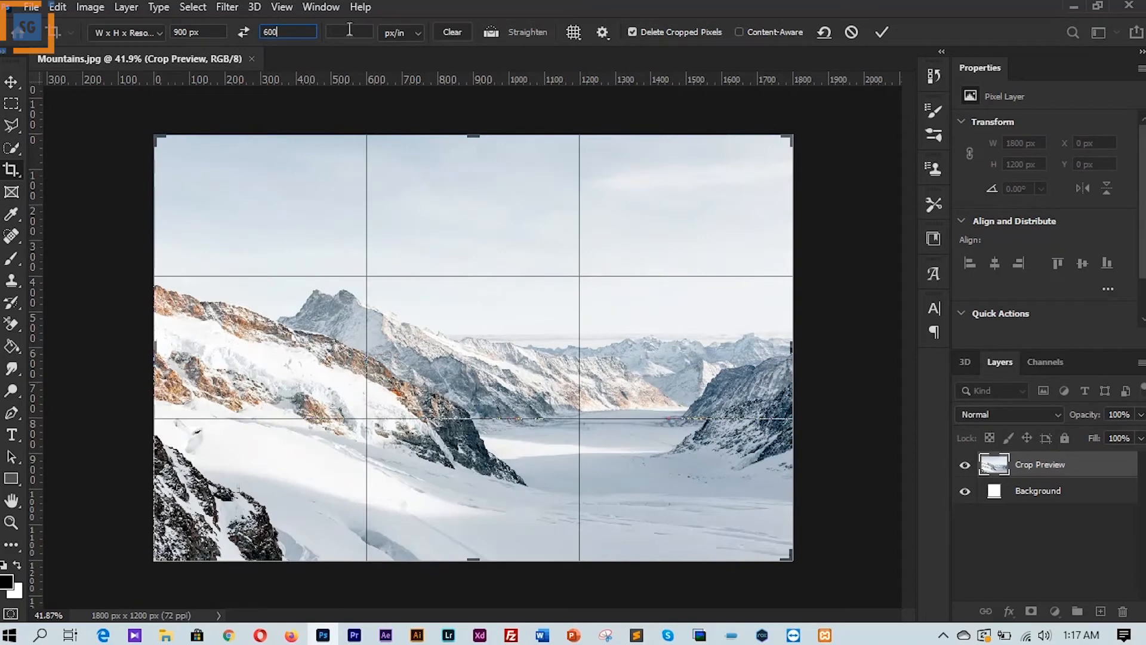
key("Tab")
type("300")
left_click(878, 34)
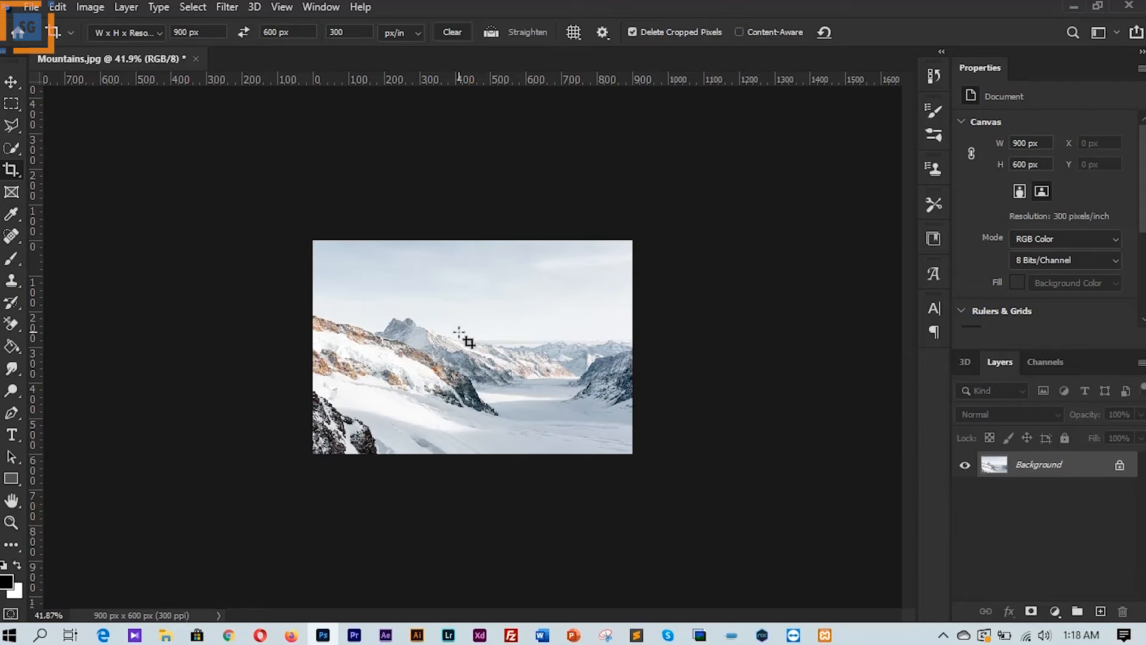
left_click(167, 615)
Save the cropped image as a JPEG named Mountains_900px in the Pictures folder, at Maximum quality 12
left_click(37, 9)
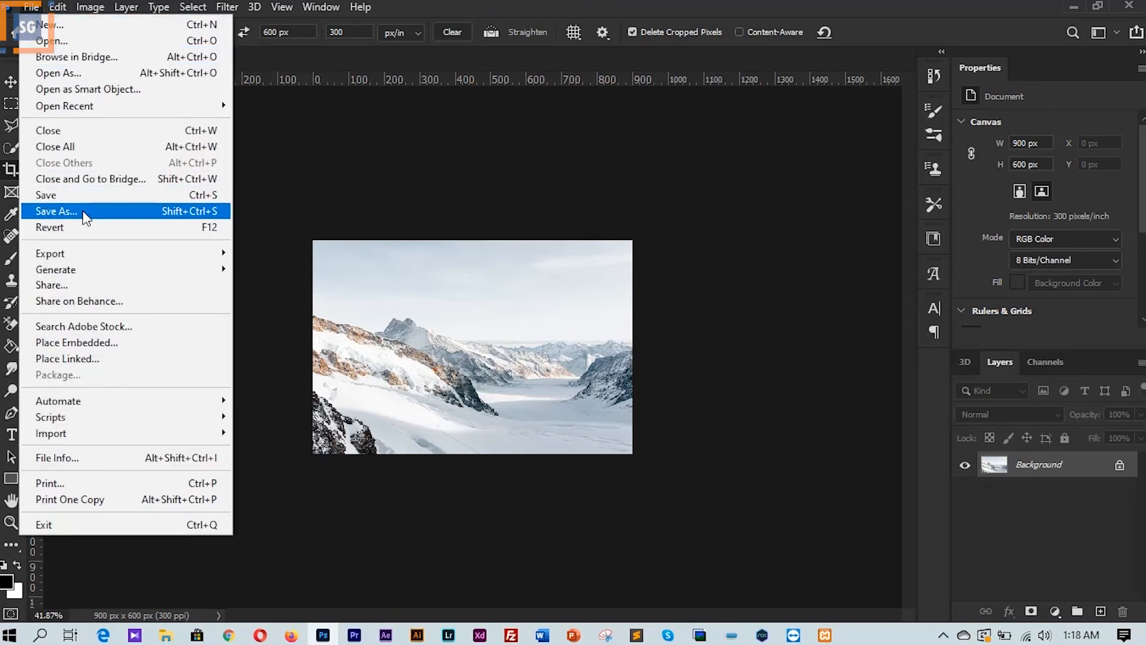
left_click(123, 212)
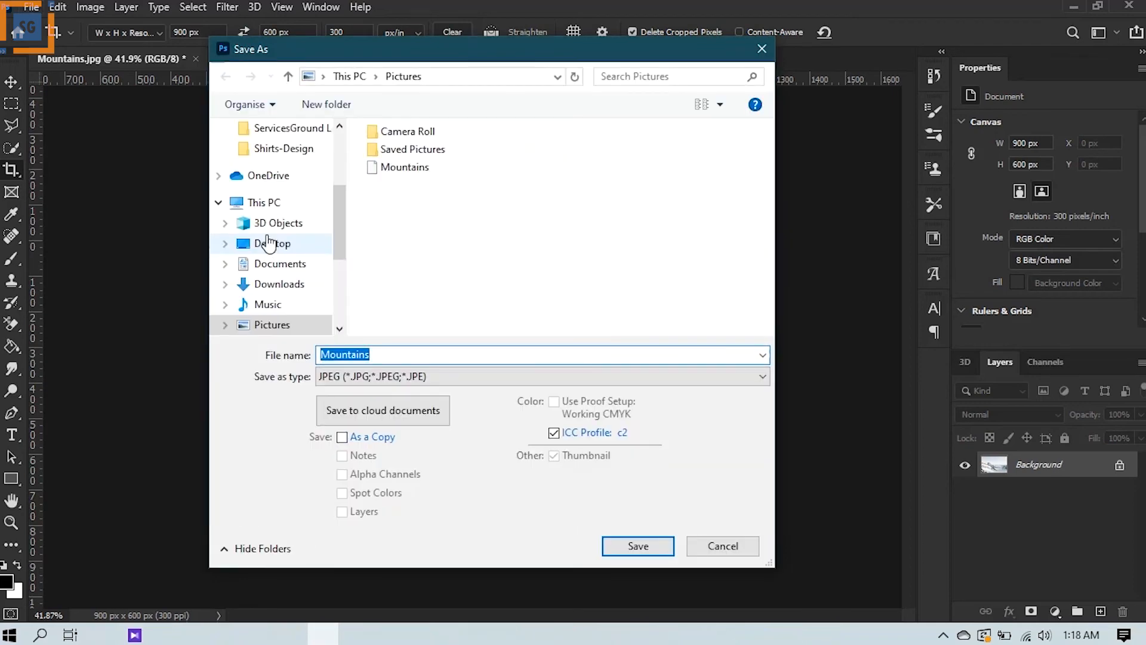
left_click(388, 352)
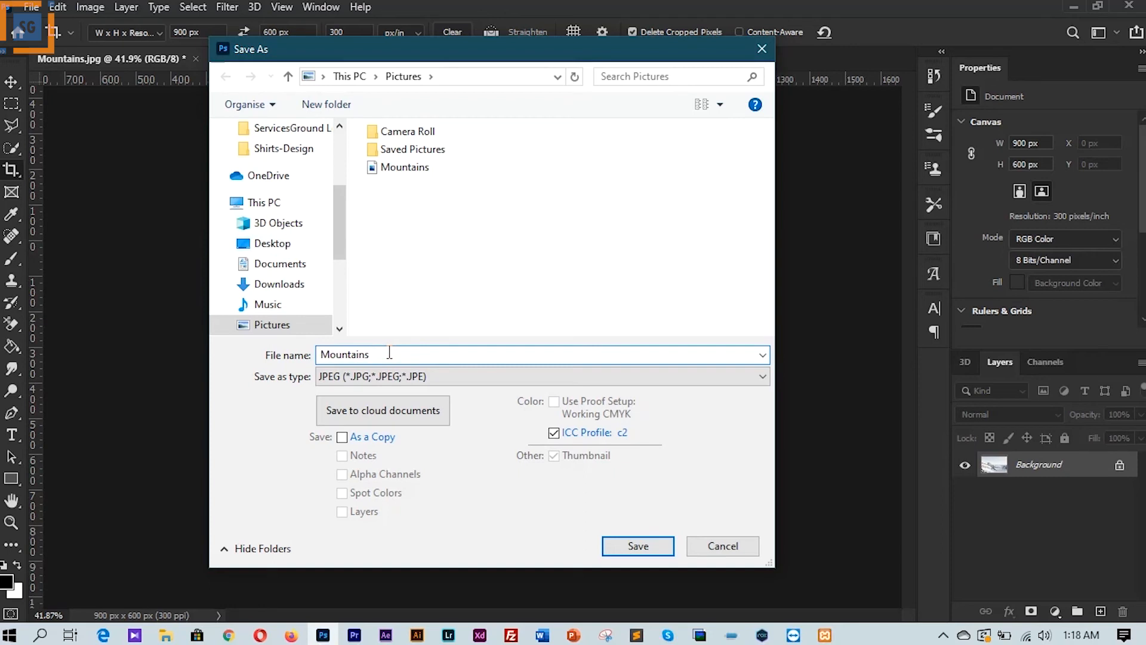
type("_900px")
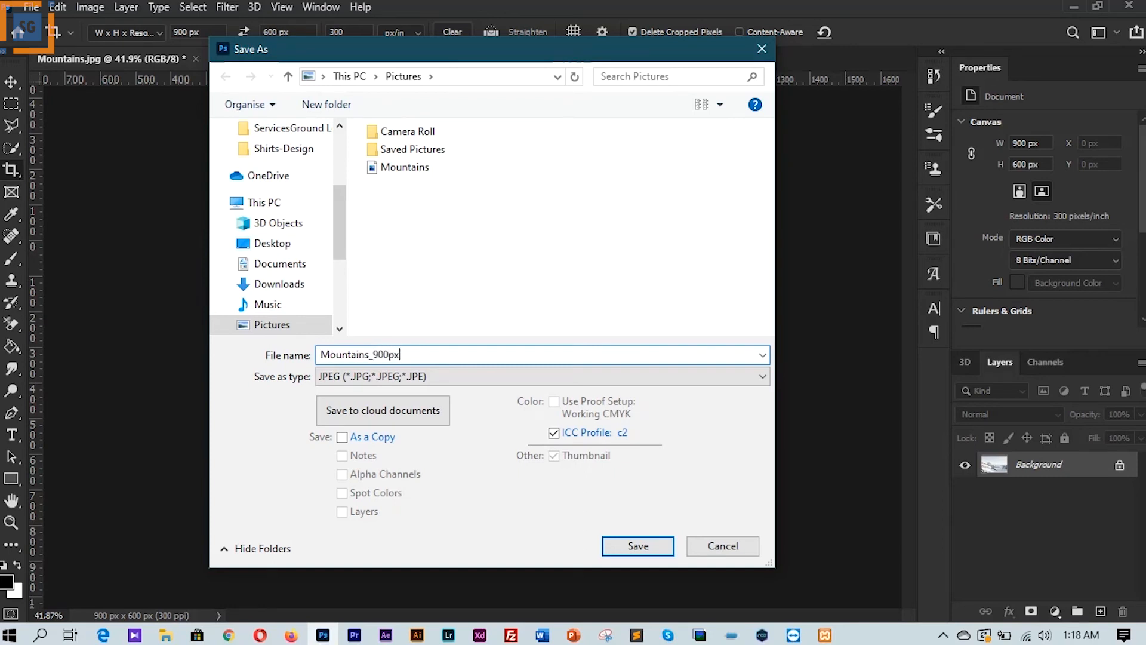
left_click(637, 547)
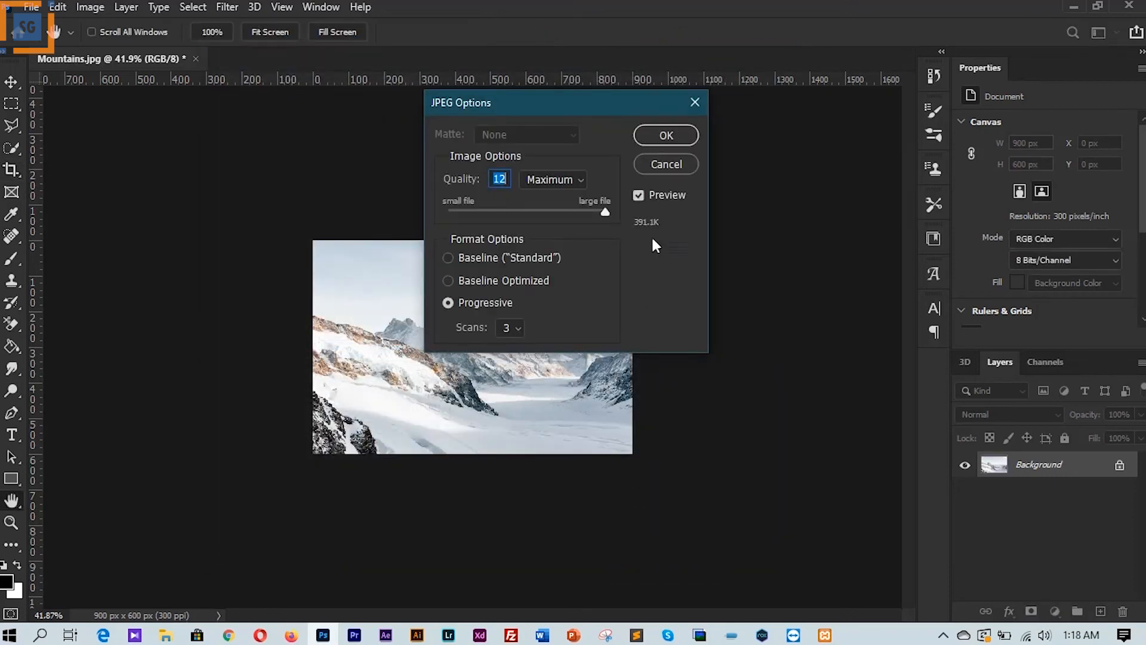
left_click(655, 135)
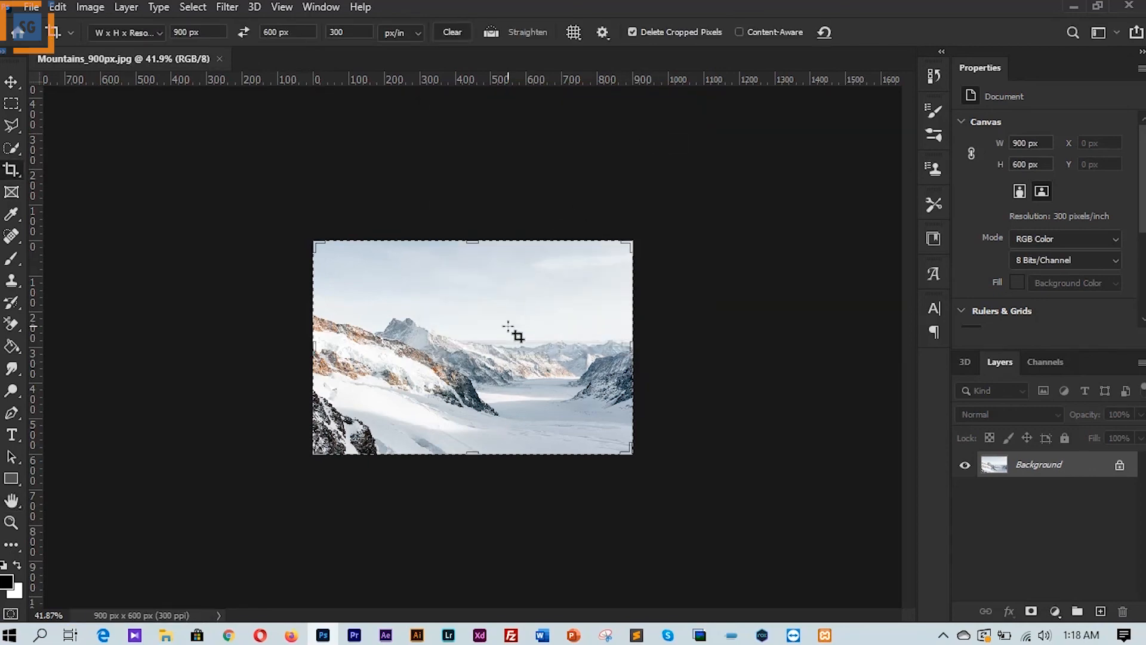
scroll(506, 328, "up", 1)
scroll(506, 329, "up", 1)
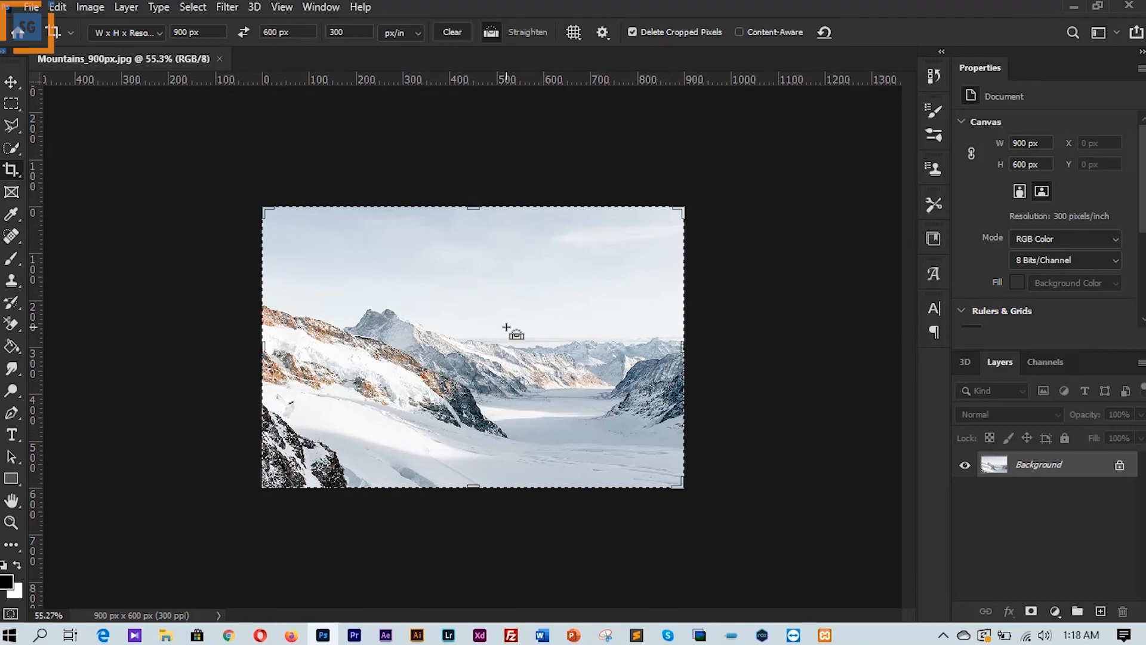
scroll(506, 328, "up", 1)
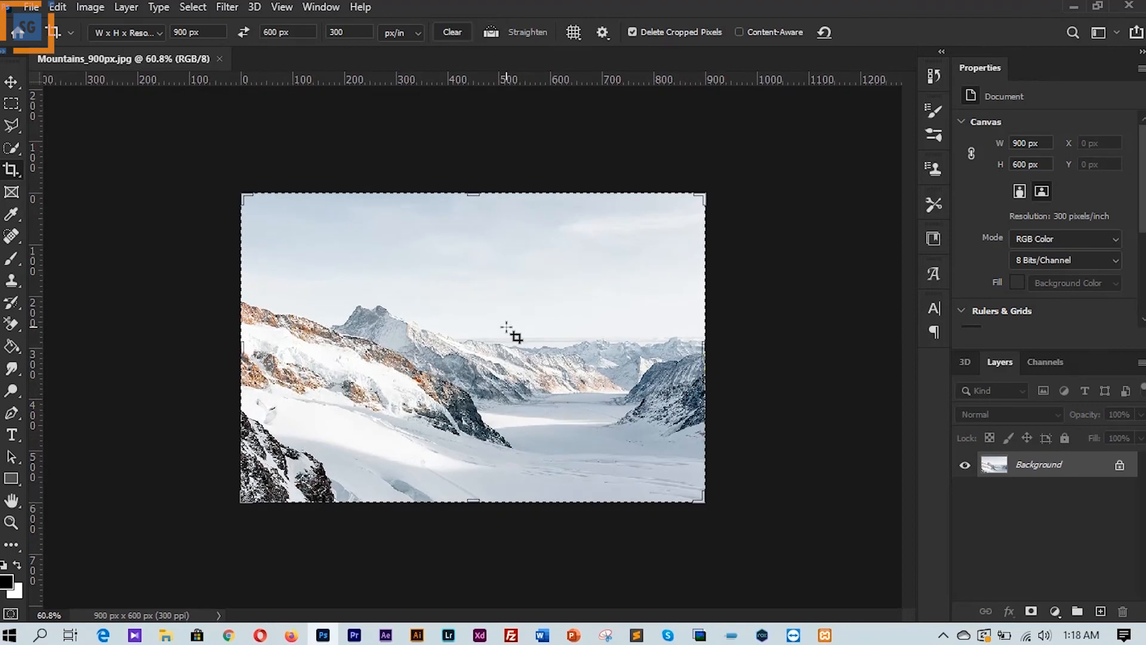